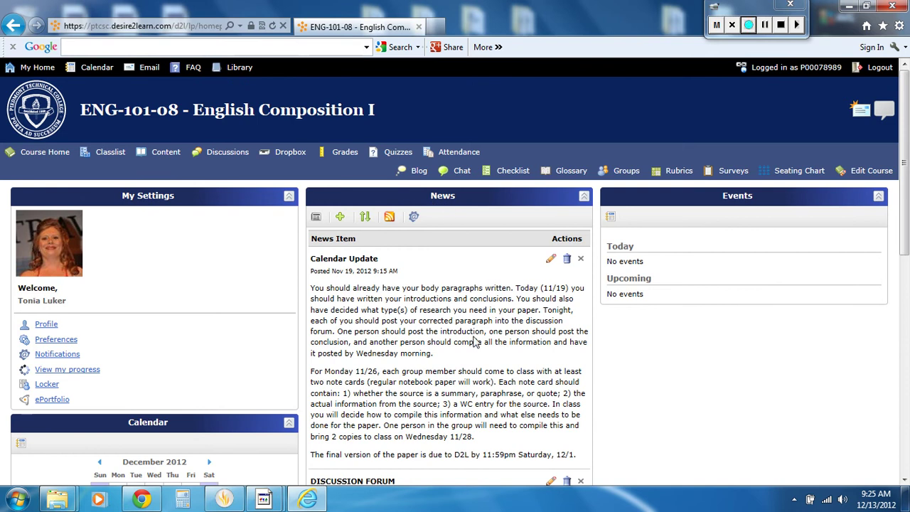
Step: Show all of the course's news items and look through the full list down to the oldest posts
drag(908, 135, 908, 339)
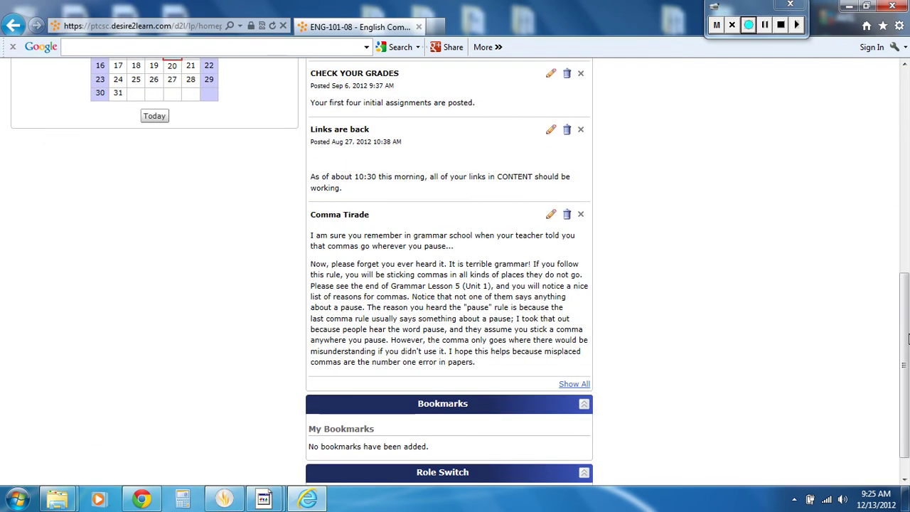
click(574, 385)
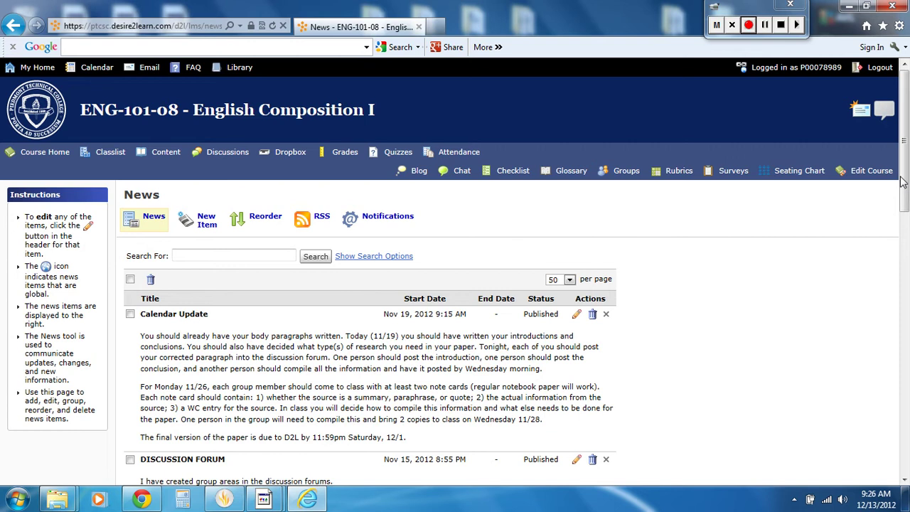
drag(903, 182, 907, 455)
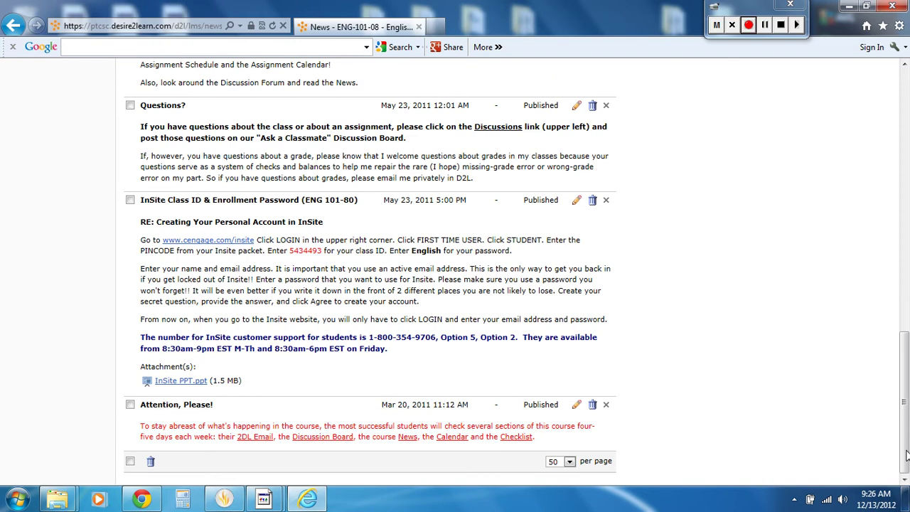
drag(906, 455, 906, 188)
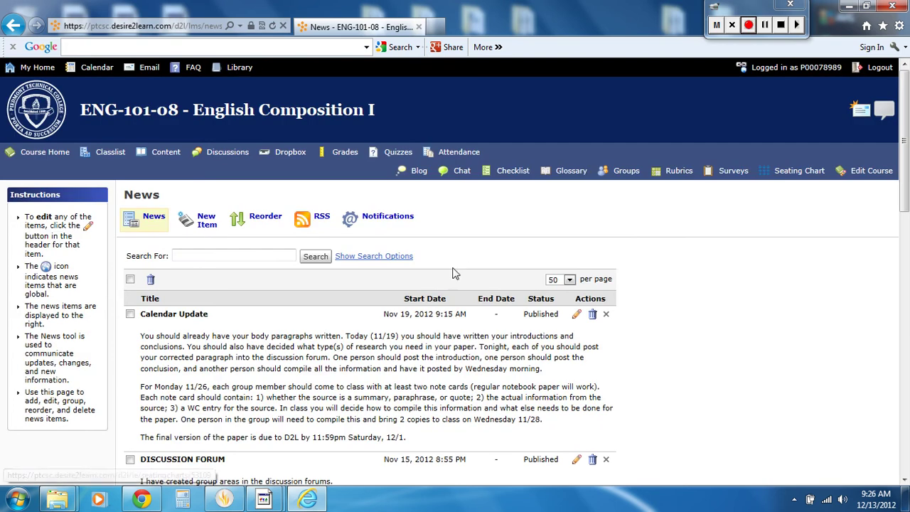
Step: Return to the course home page and look over its news, calendar and events sections
click(49, 158)
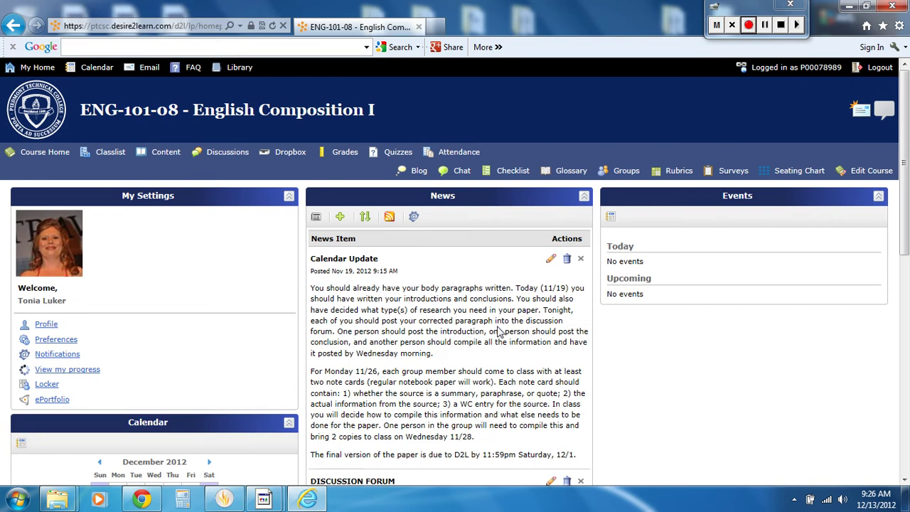
mouse_move(906, 177)
mouse_down()
mouse_move(907, 384)
mouse_move(904, 196)
mouse_up()
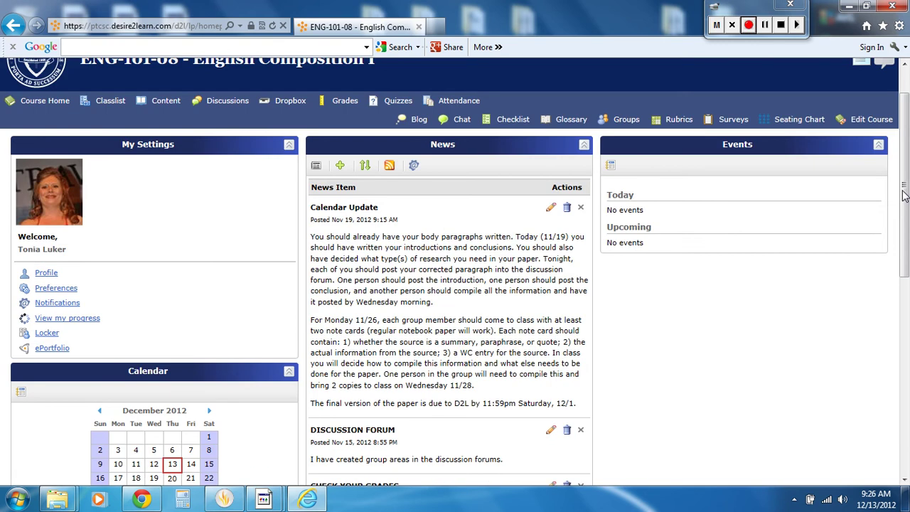
drag(906, 266, 906, 244)
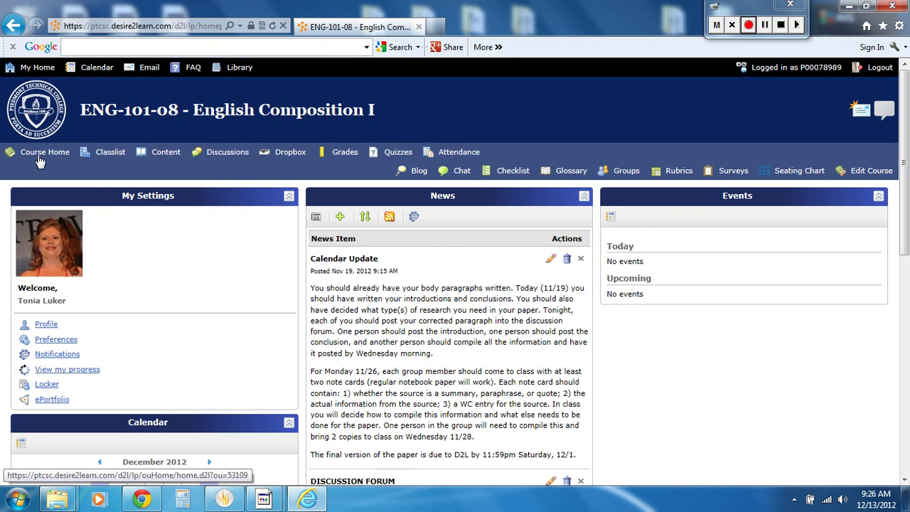
Step: Open the classlist, view a new message addressed to the instructor, and close it without sending
click(110, 153)
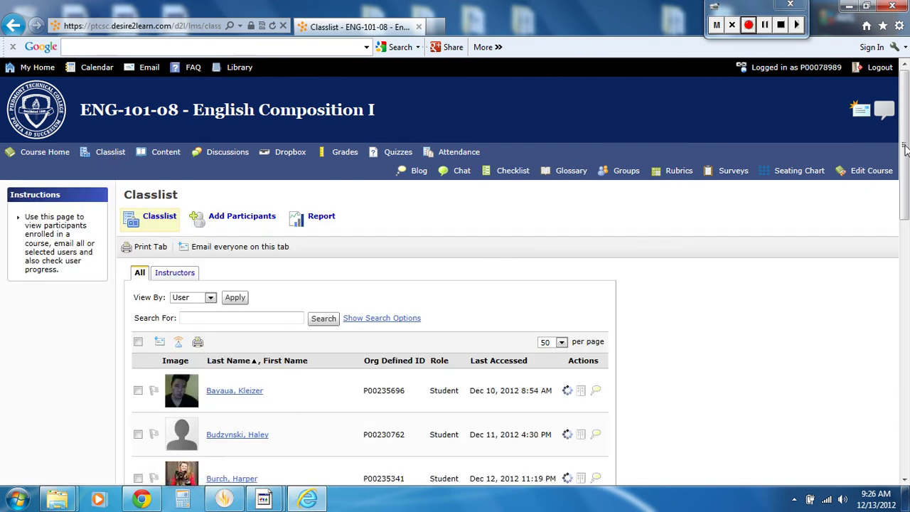
drag(905, 150, 906, 403)
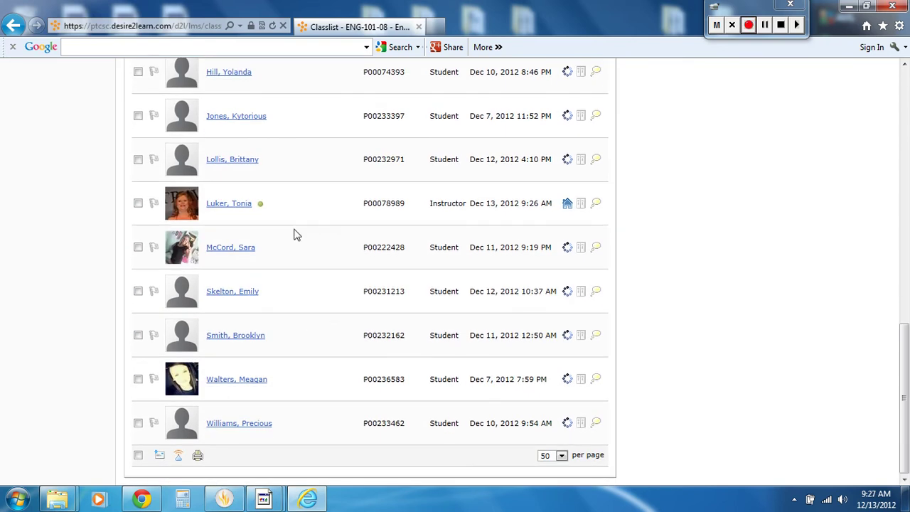
click(238, 205)
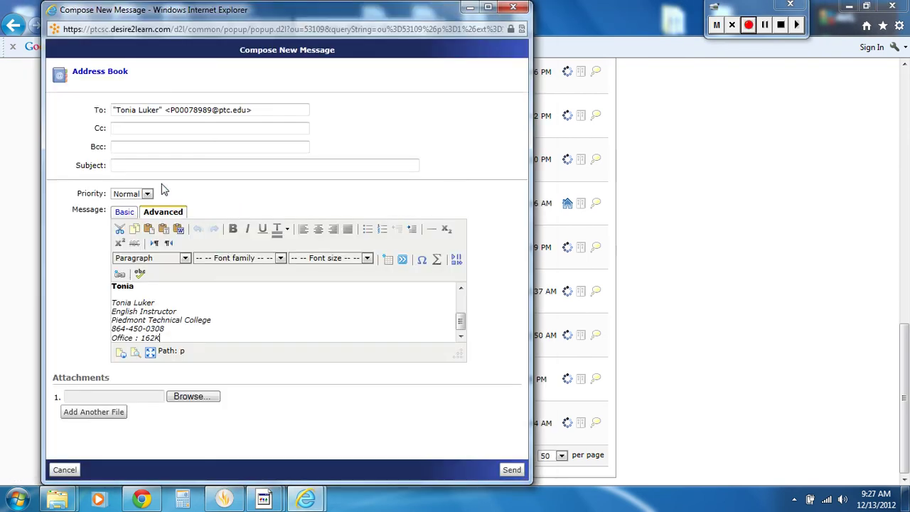
click(133, 167)
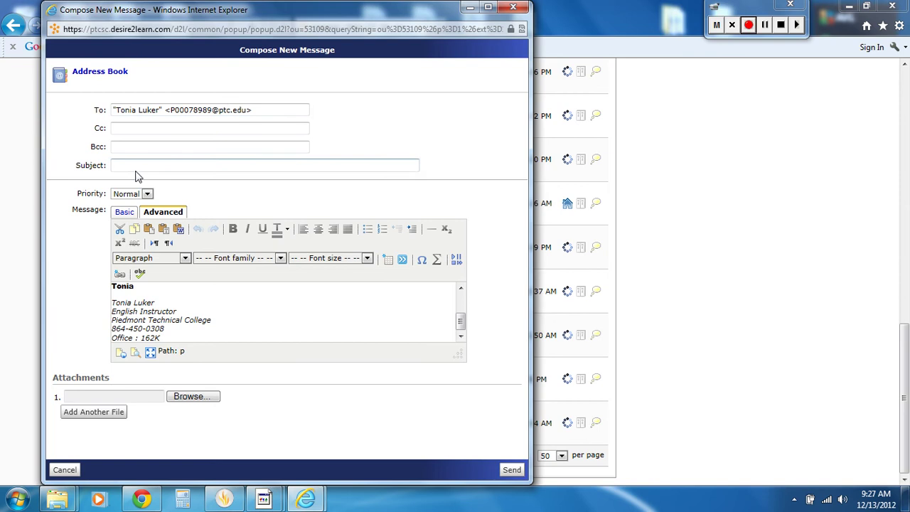
click(135, 165)
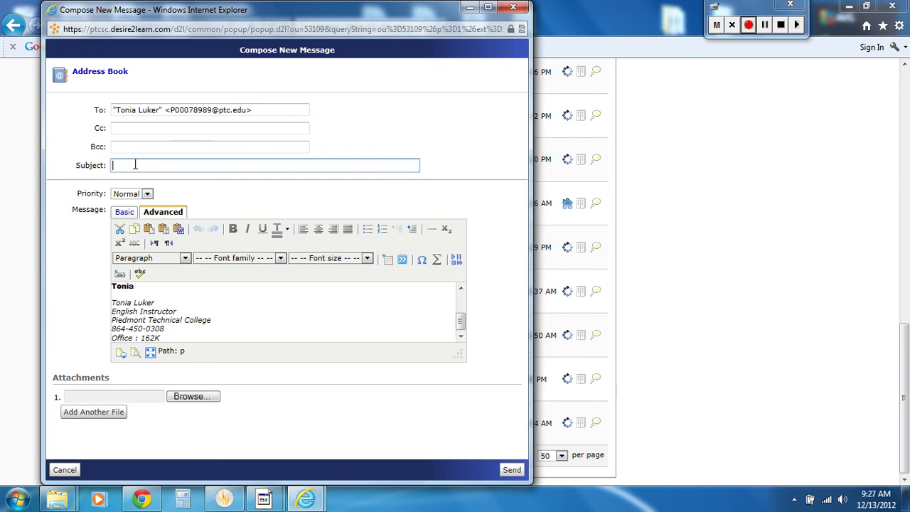
click(461, 289)
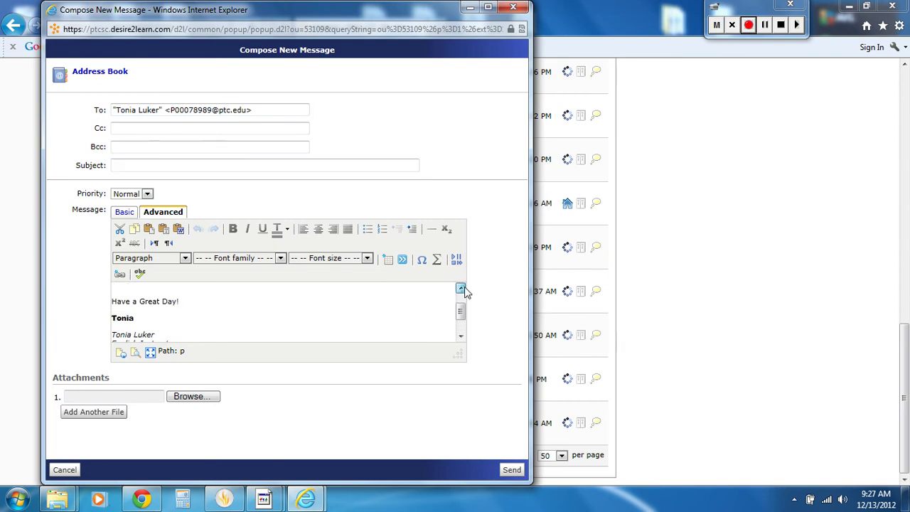
click(460, 288)
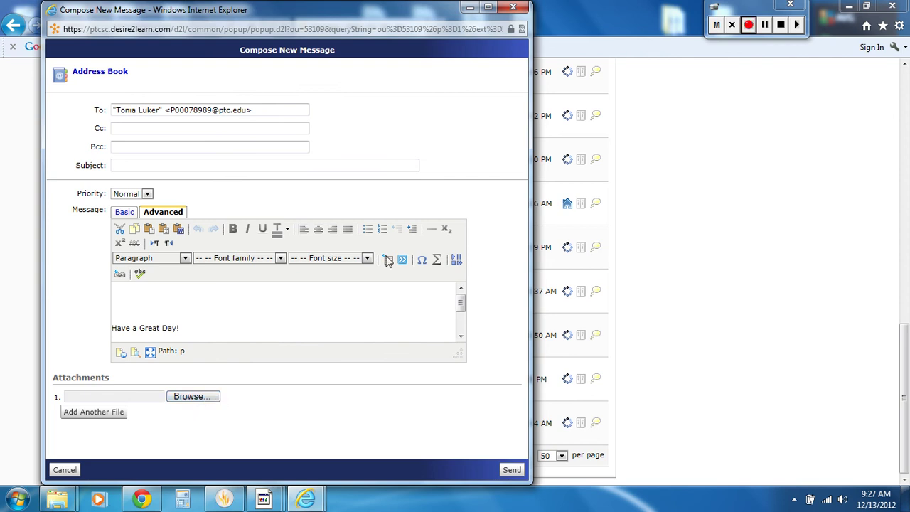
click(518, 10)
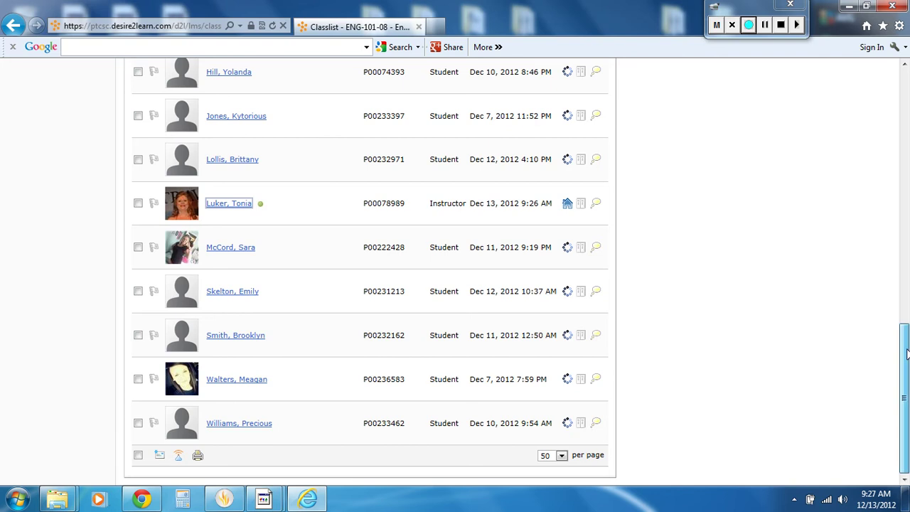
Step: Select every participant in the classlist, and view a message to the first listed student before closing it unsent
drag(907, 356, 907, 144)
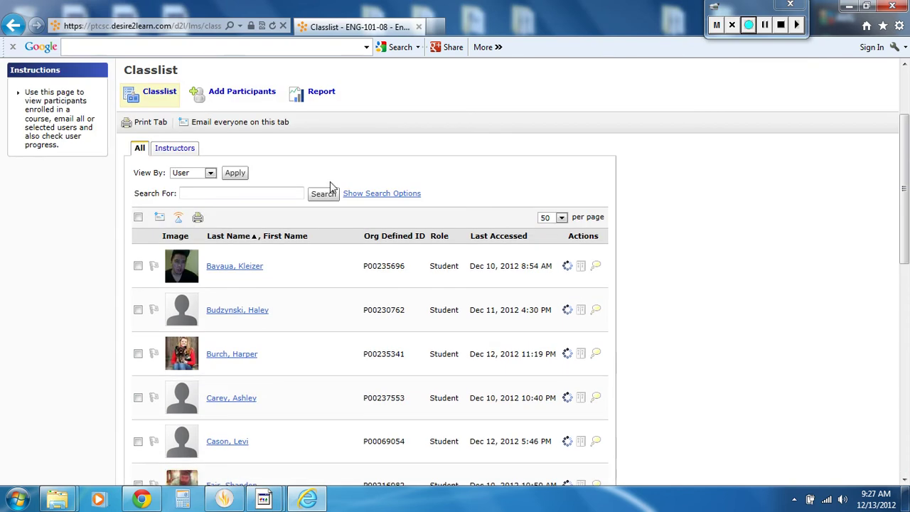
click(138, 217)
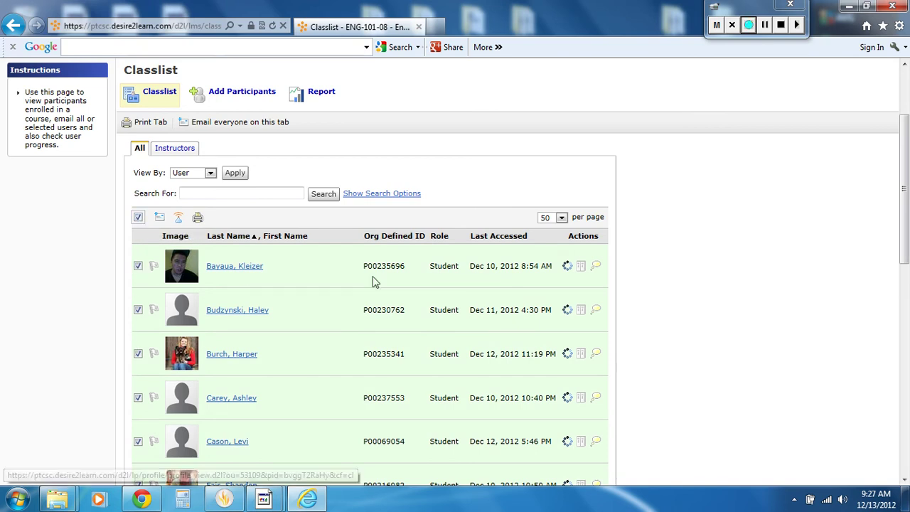
click(248, 266)
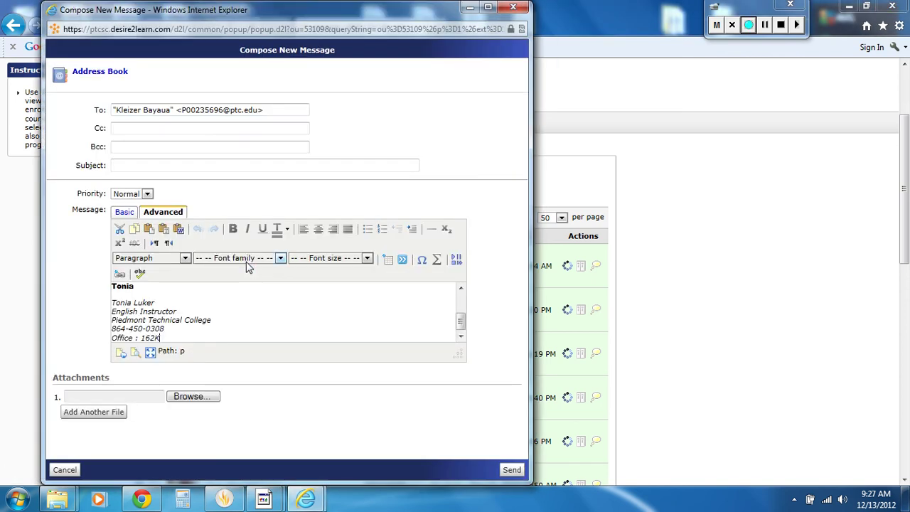
click(513, 7)
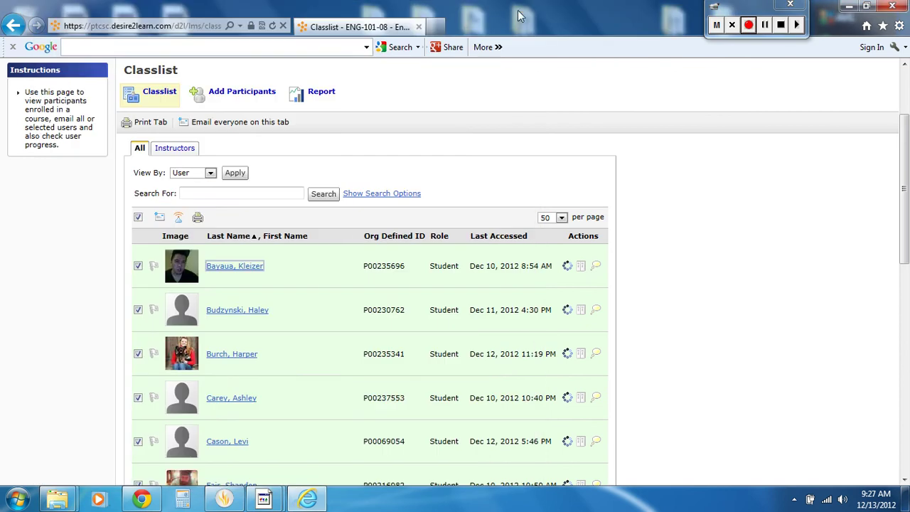
Step: View a new message with all selected participants as blind-copy recipients and close it without sending
click(161, 221)
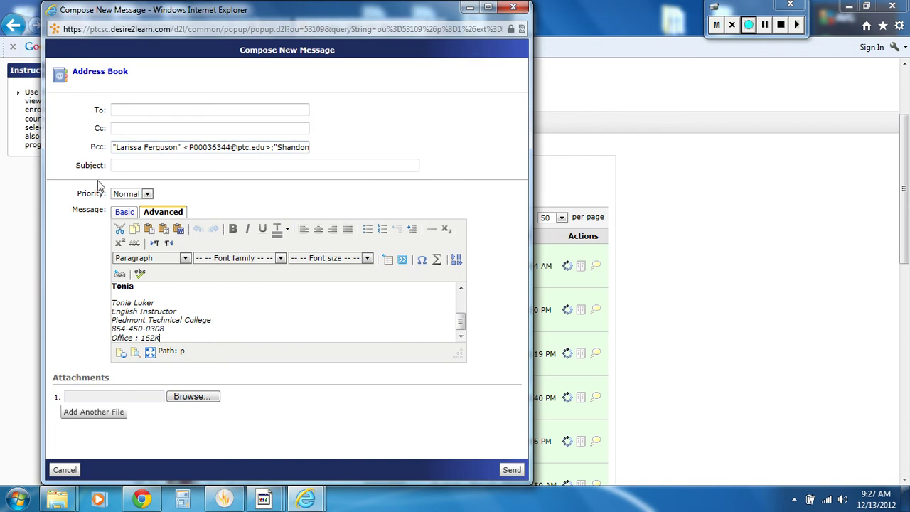
click(155, 165)
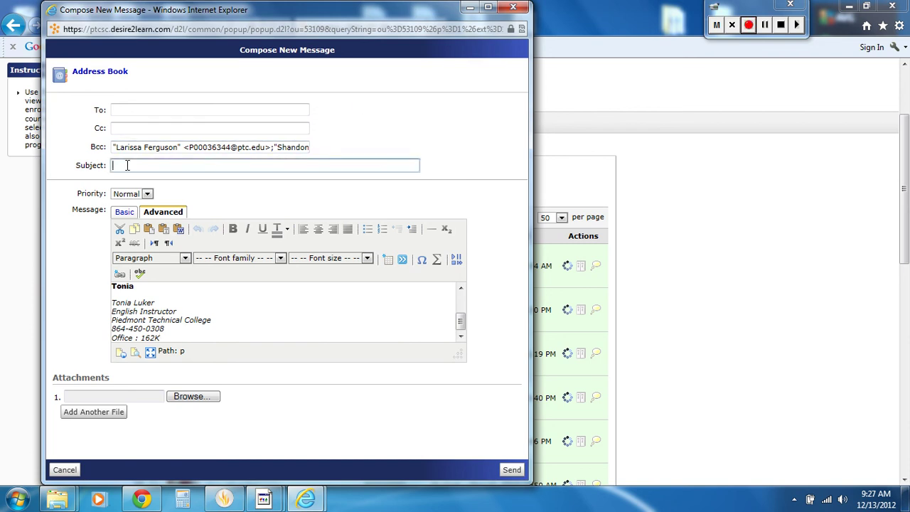
click(514, 7)
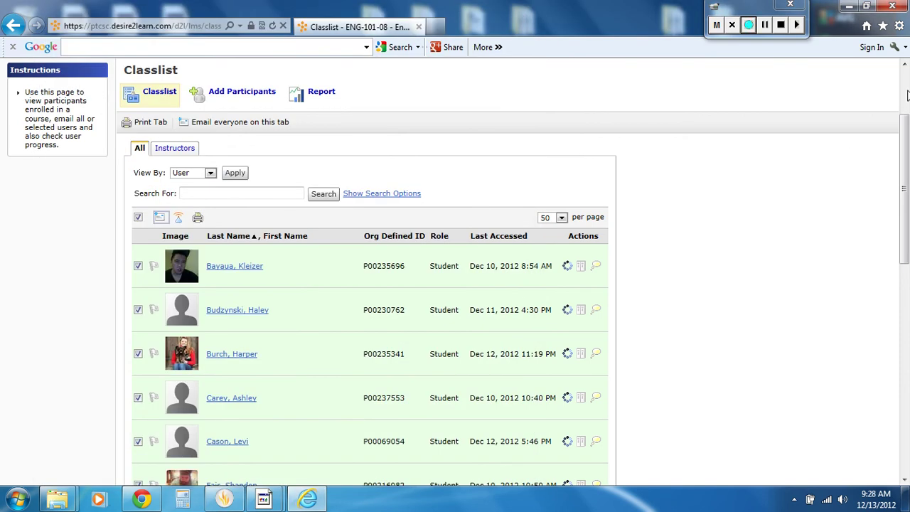
Step: Return to the course home page and open the course's content list at the Getting Started module
click(907, 96)
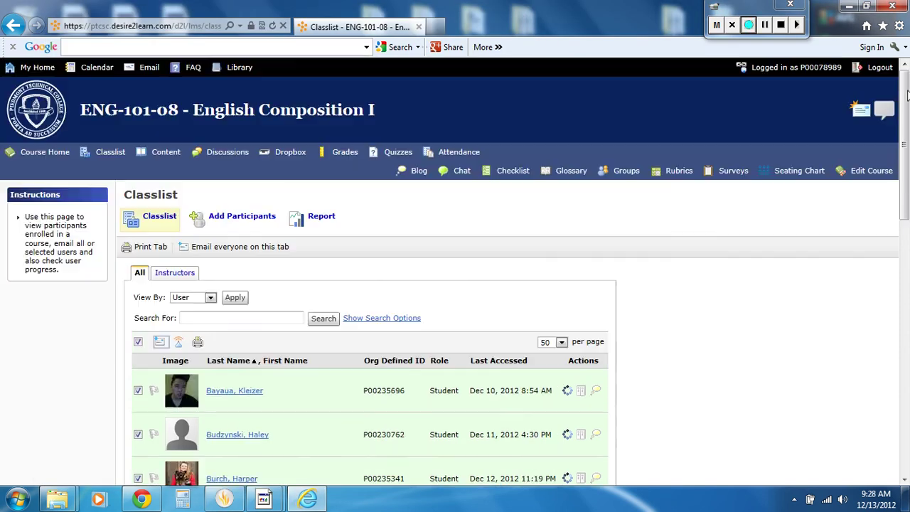
click(36, 158)
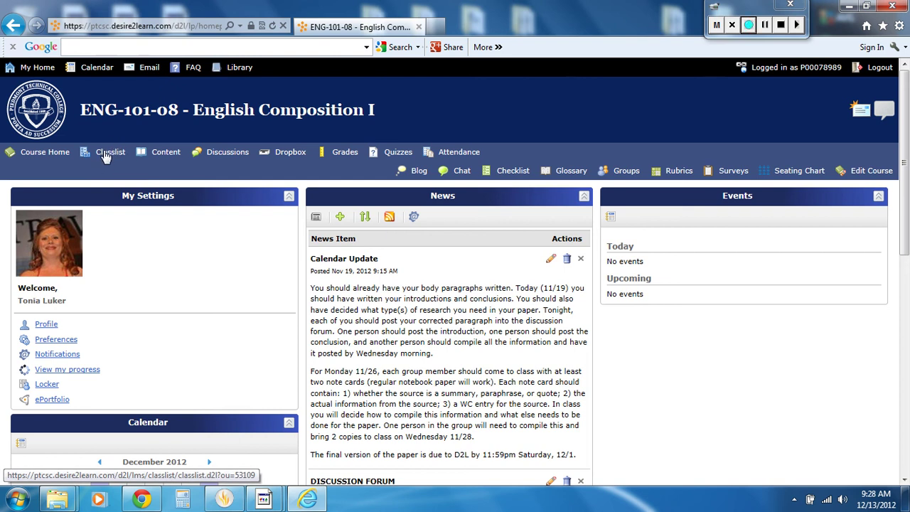
click(169, 155)
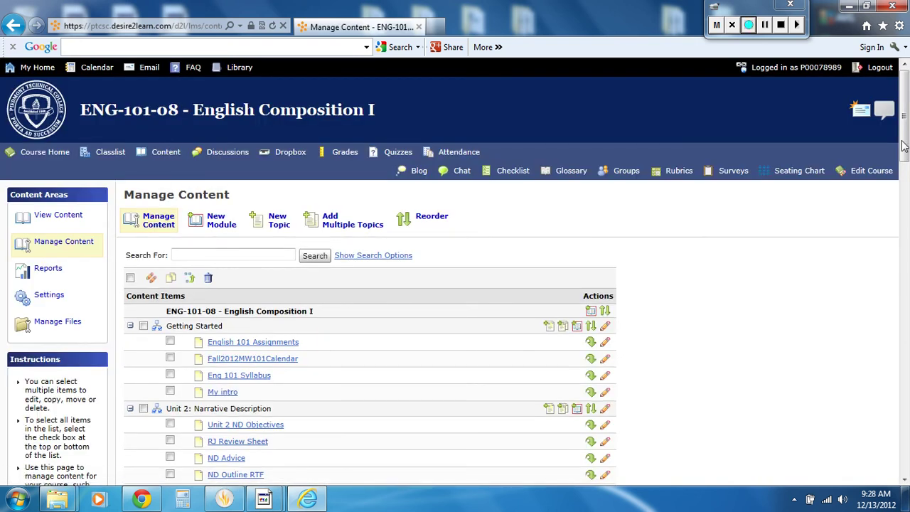
drag(905, 146, 905, 154)
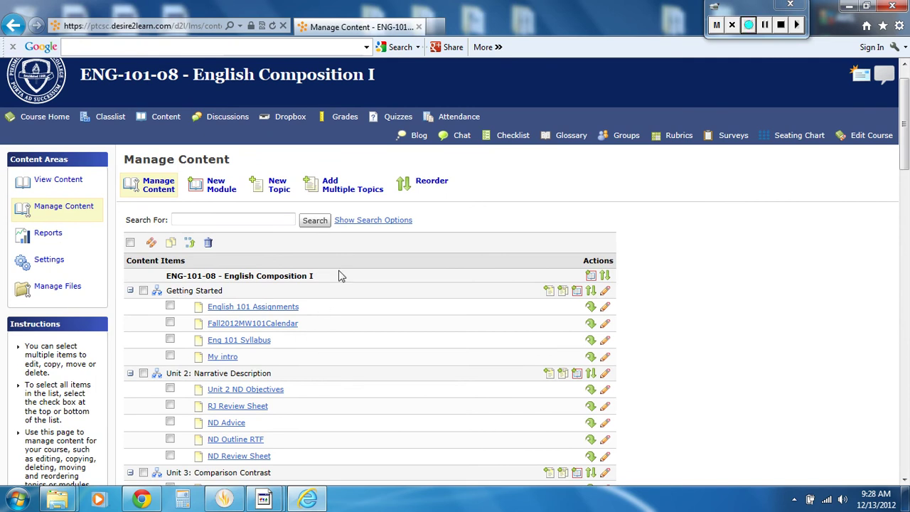
Step: Open the English 101 Assignments file from the Getting Started module in Word and enable editing
click(288, 311)
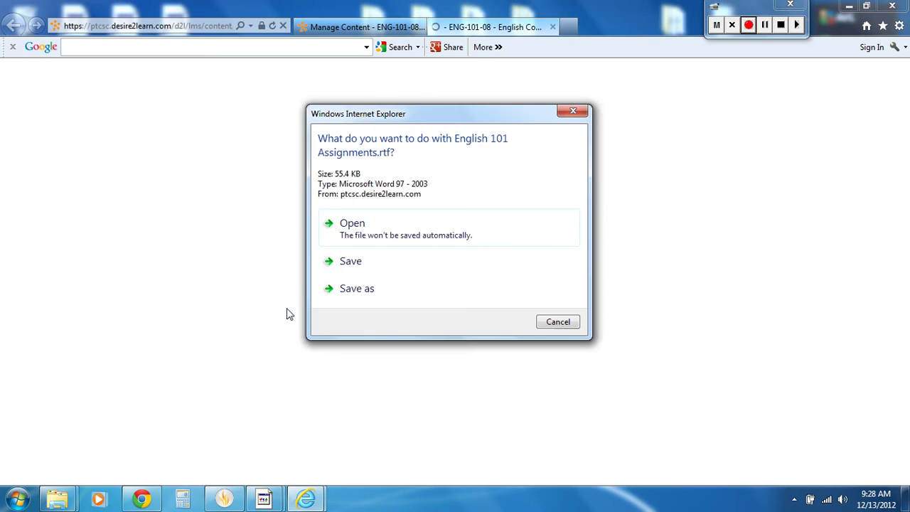
click(409, 238)
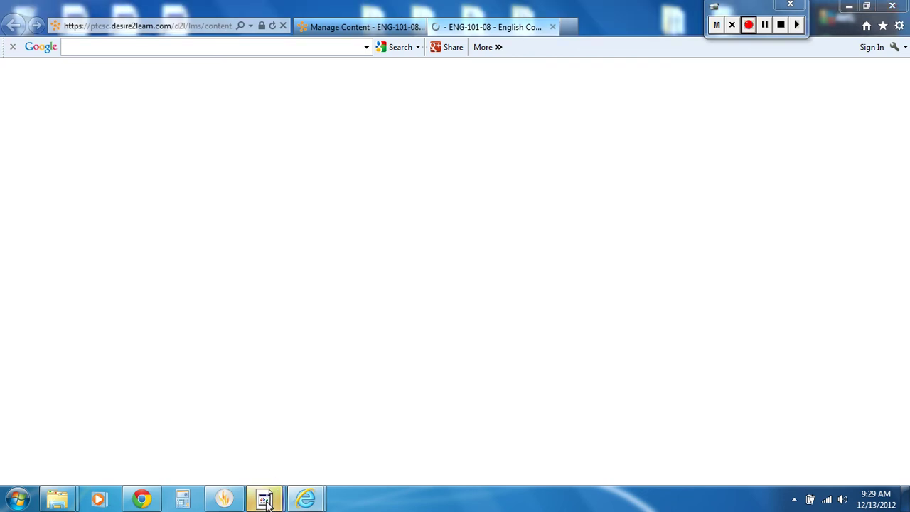
mouse_move(267, 497)
click(199, 435)
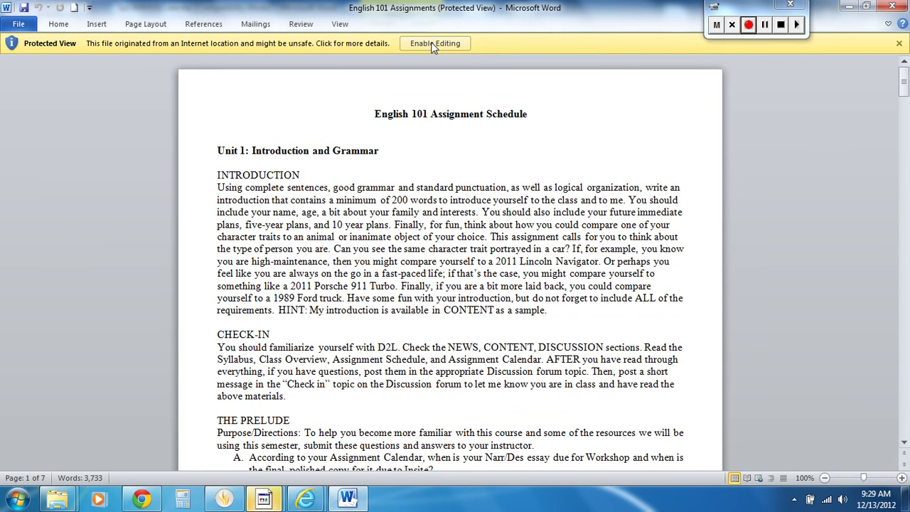
click(434, 44)
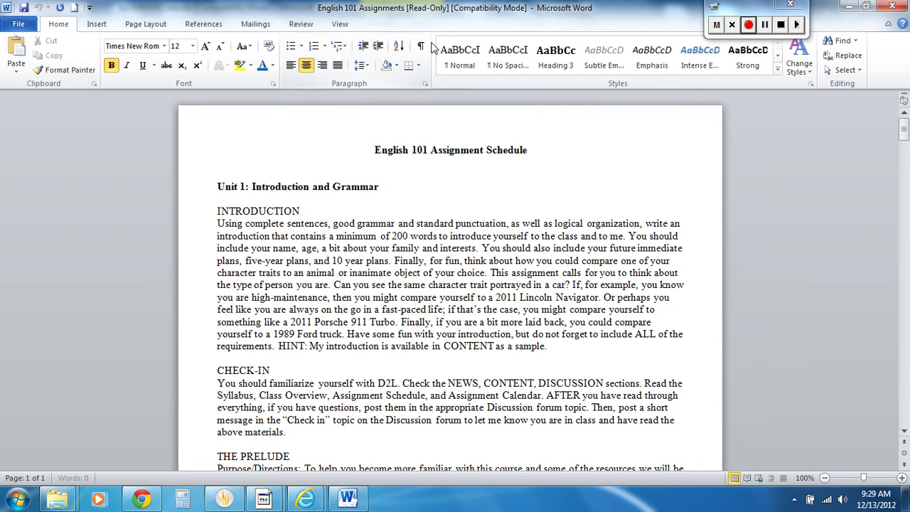
Step: Choose the Desktop as the save location for a copy of English 101 Assignments, and dismiss the dialog without saving
click(18, 27)
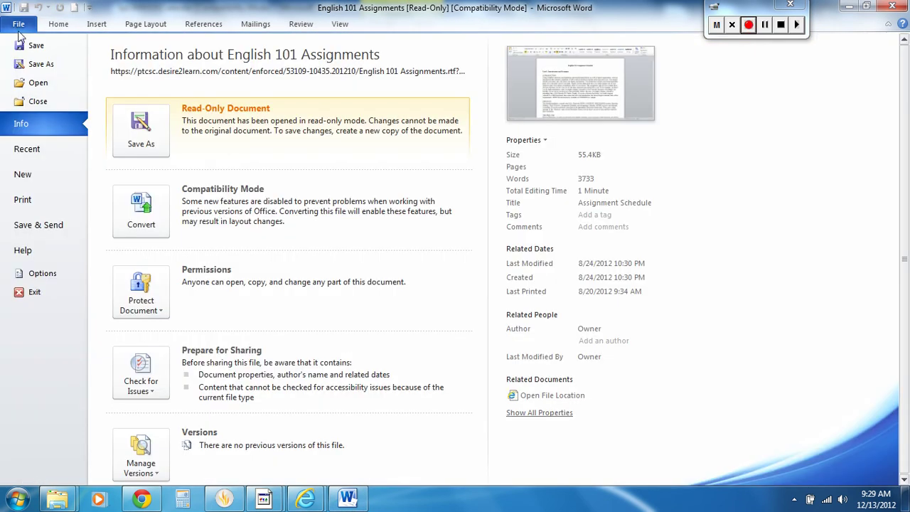
click(37, 65)
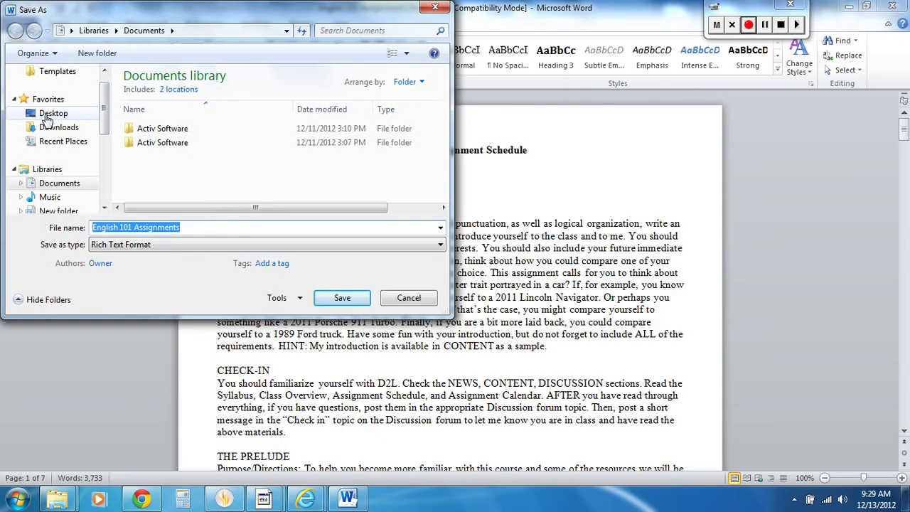
click(49, 114)
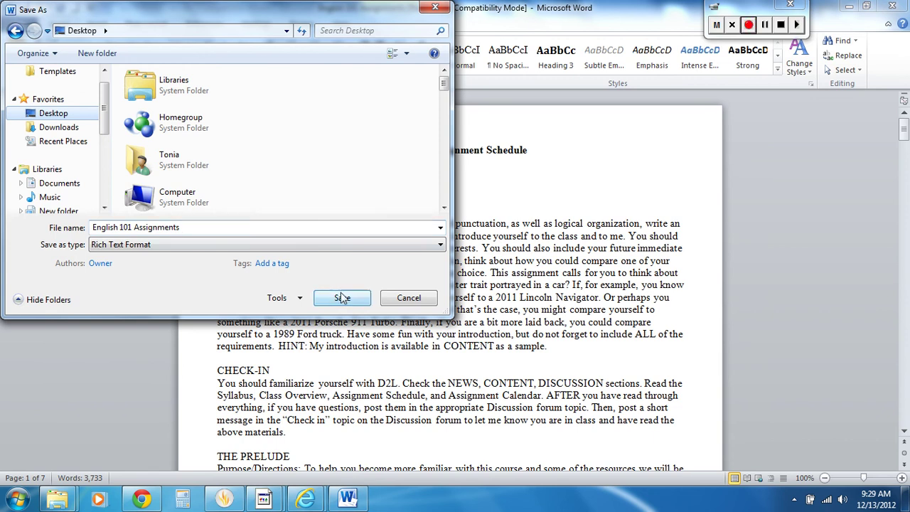
click(435, 8)
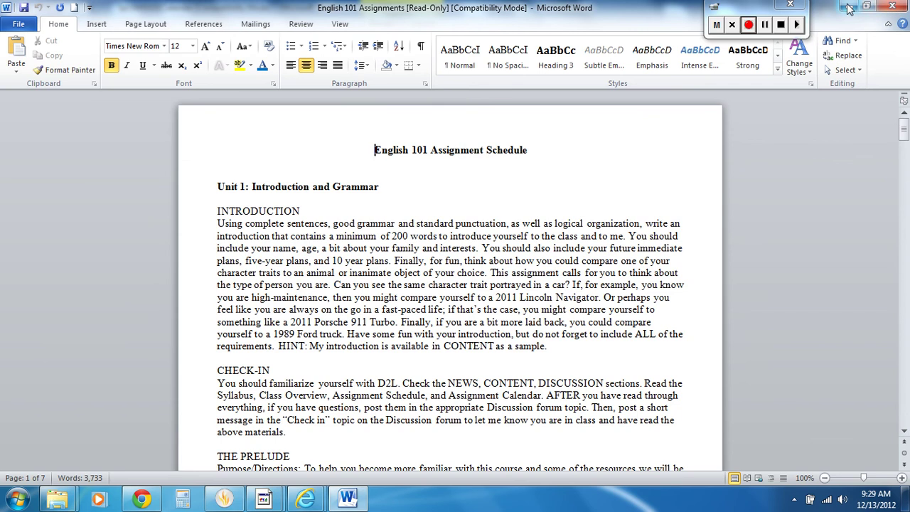
Step: Minimize the open Word documents to get back to the course in Internet Explorer
click(849, 7)
click(848, 8)
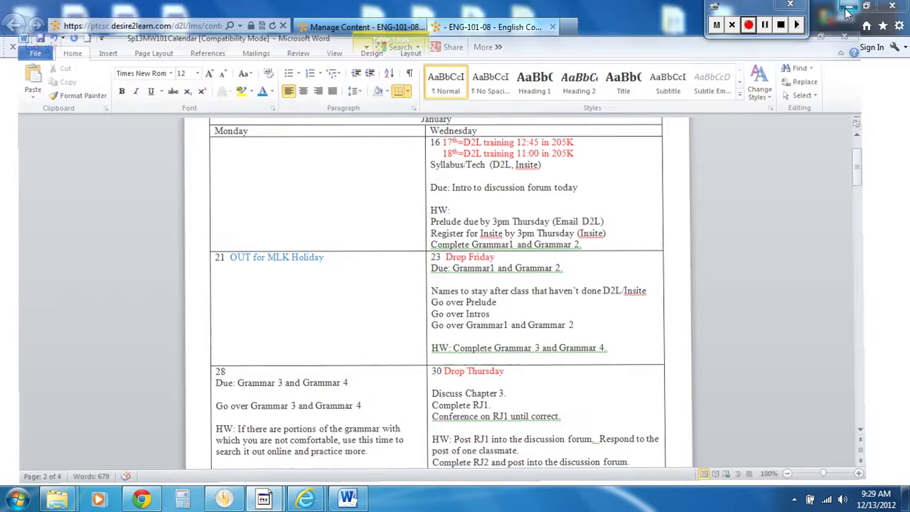
Step: Close the extra browser tab and open the course's discussions list to look through its forums and topics
click(552, 27)
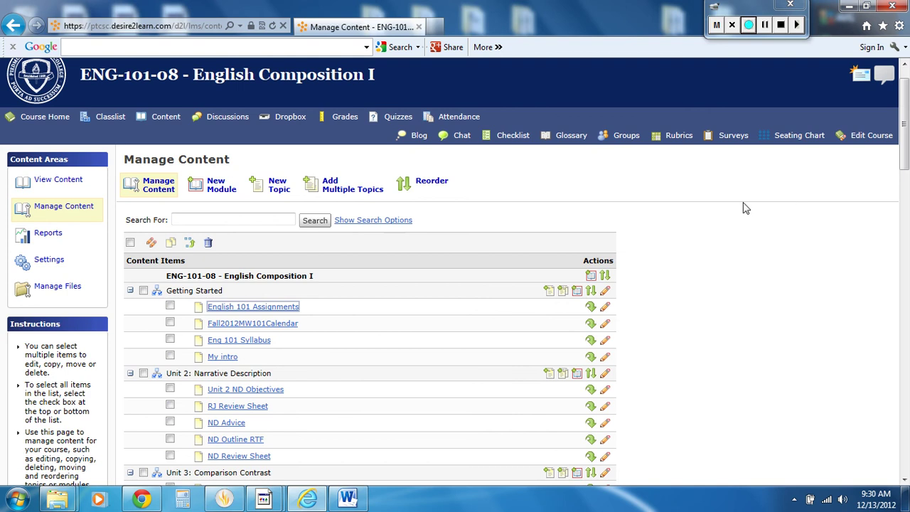
click(223, 120)
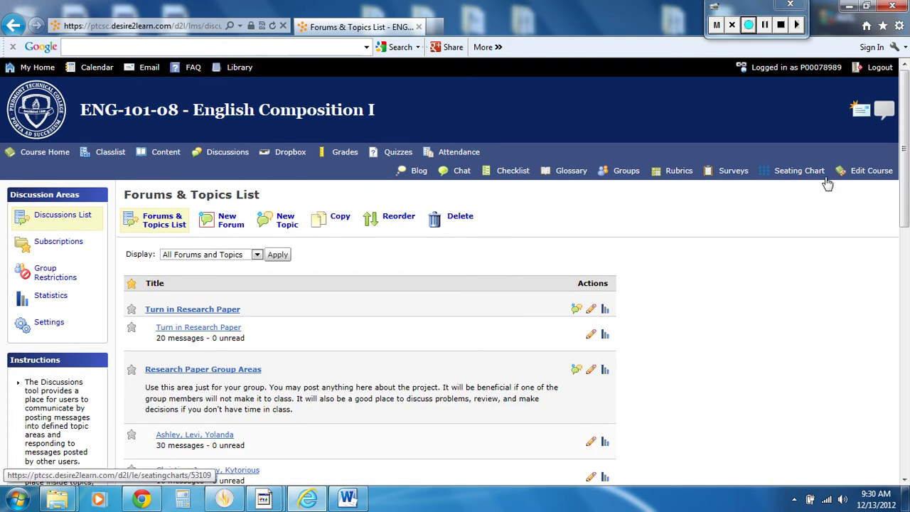
drag(904, 156, 905, 305)
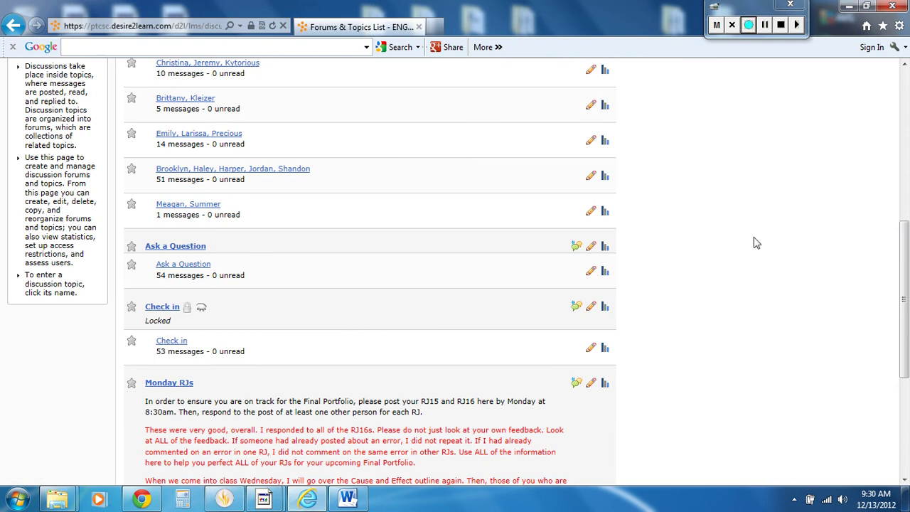
scroll(903, 287, up, 3)
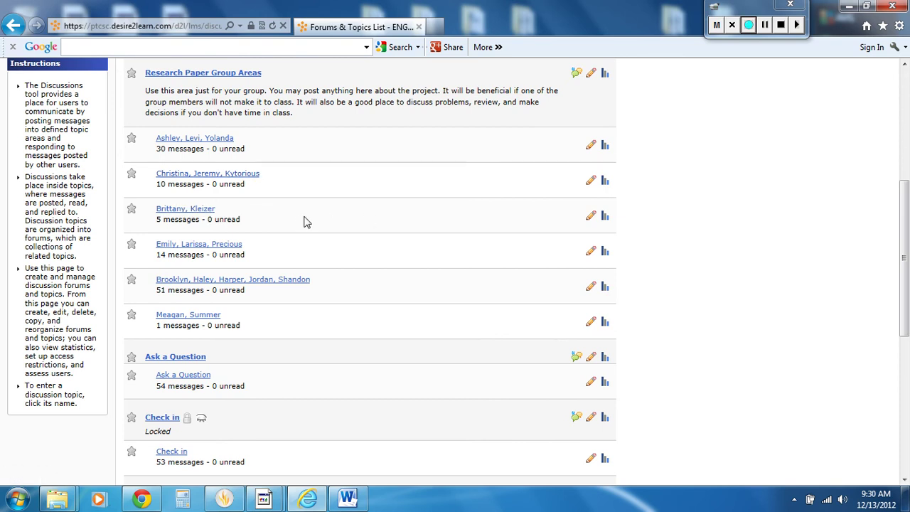
Step: Open a blank new message in the Ask a Question topic and close it without posting
click(197, 380)
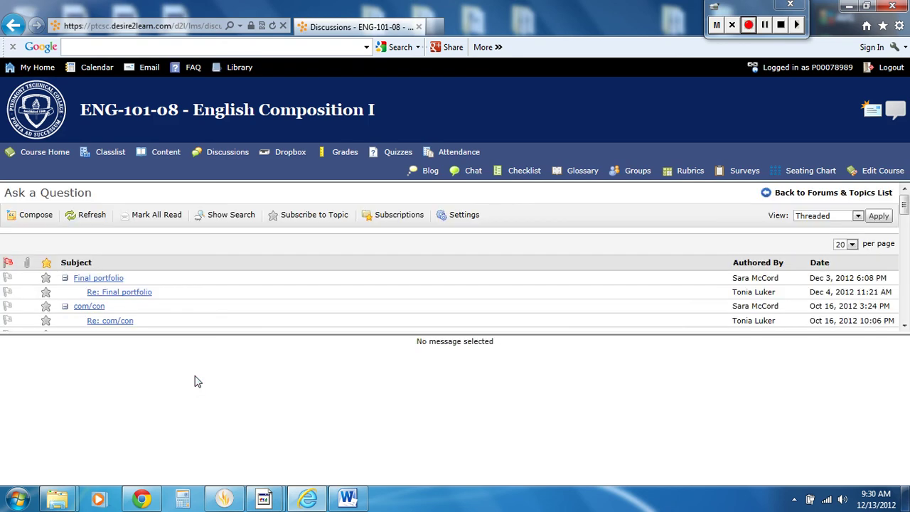
click(35, 217)
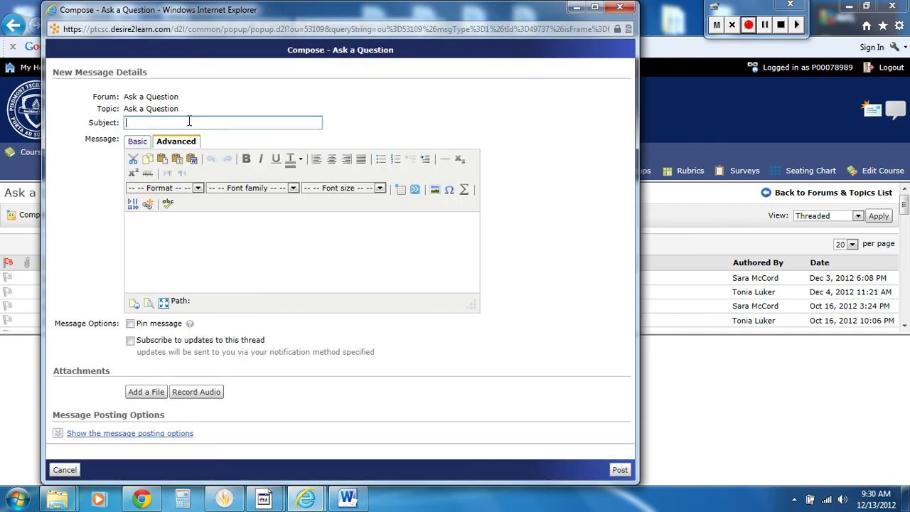
click(137, 233)
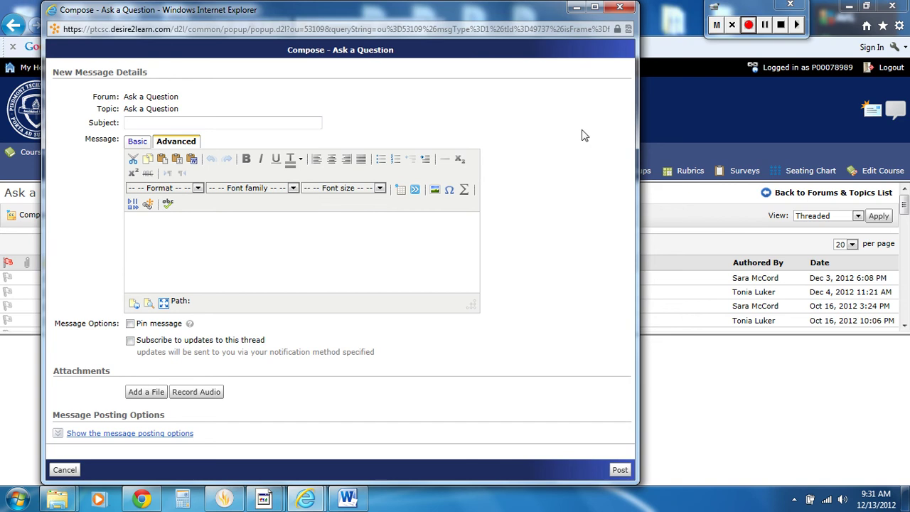
click(629, 6)
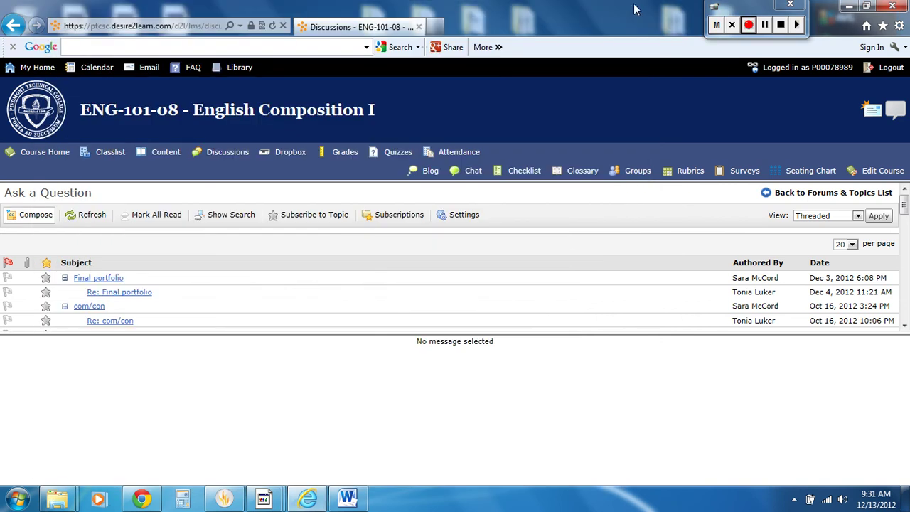
Step: Open the Turn in Research Paper topic from the discussions list and start composing a new message
click(237, 158)
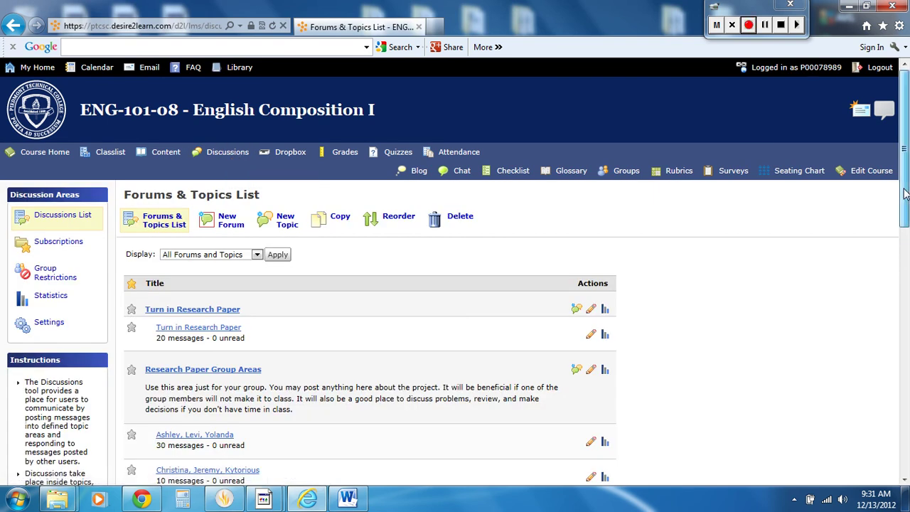
scroll(905, 194, down, 3)
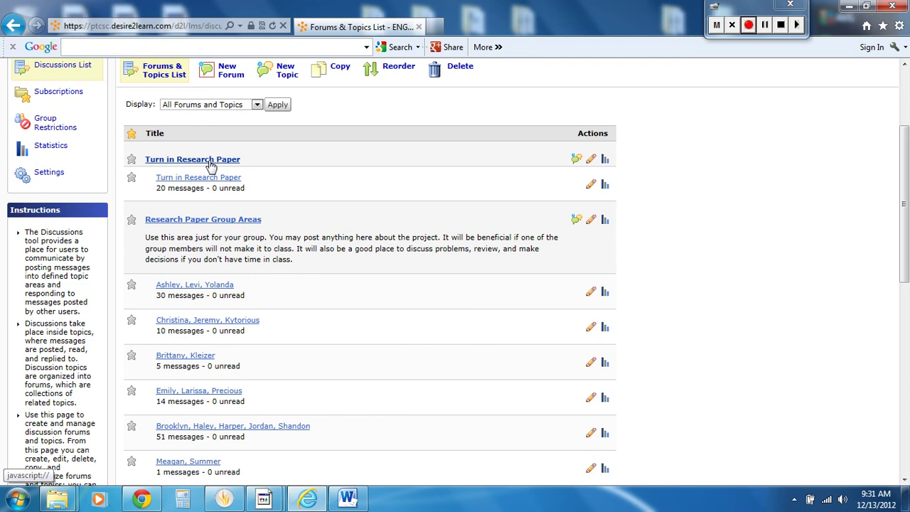
click(220, 179)
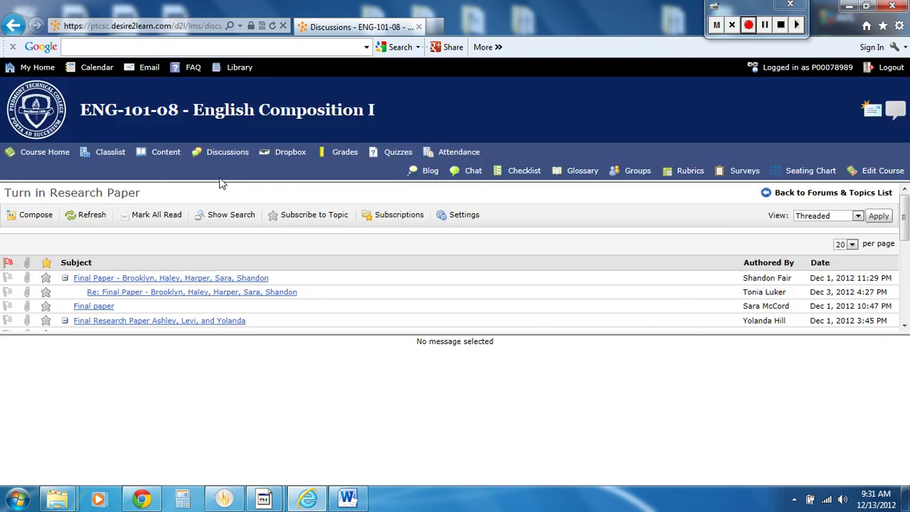
click(37, 215)
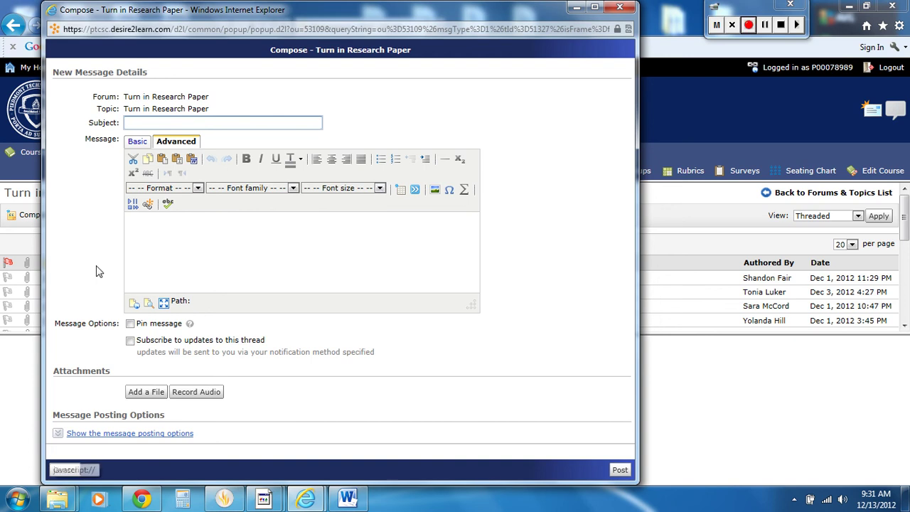
click(163, 237)
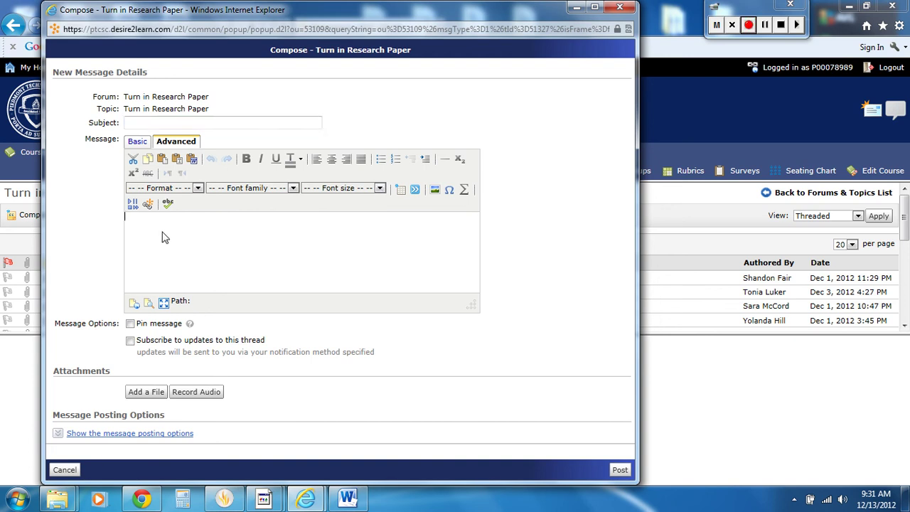
Step: Attach the last student RJ1 file in the Desktop's 101-08 Assignments folder to the message
click(142, 392)
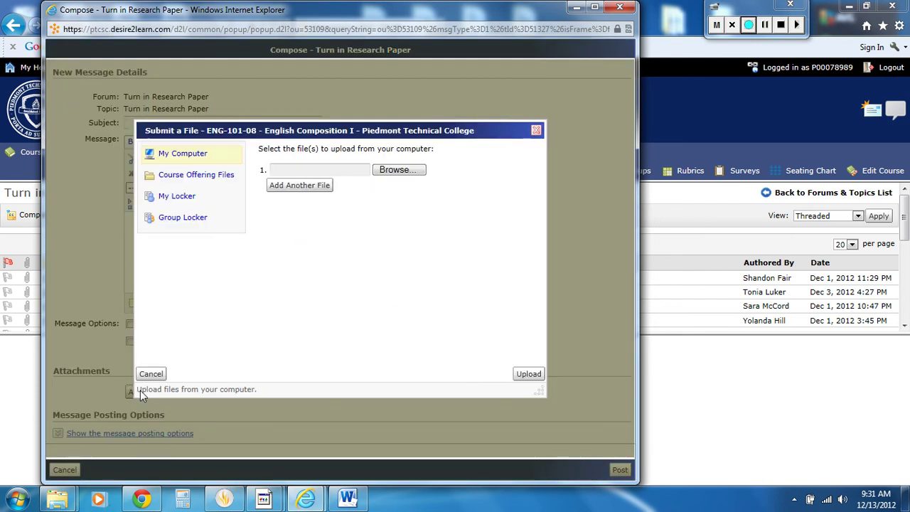
click(415, 171)
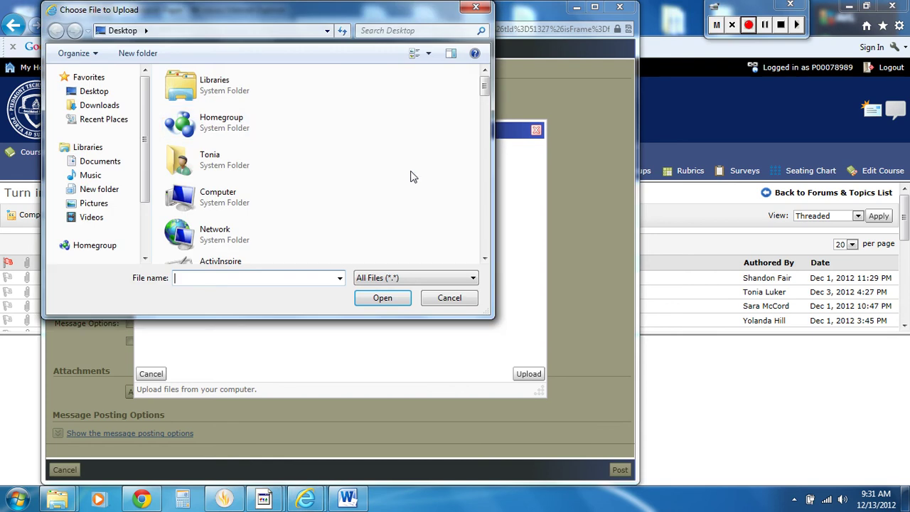
click(98, 94)
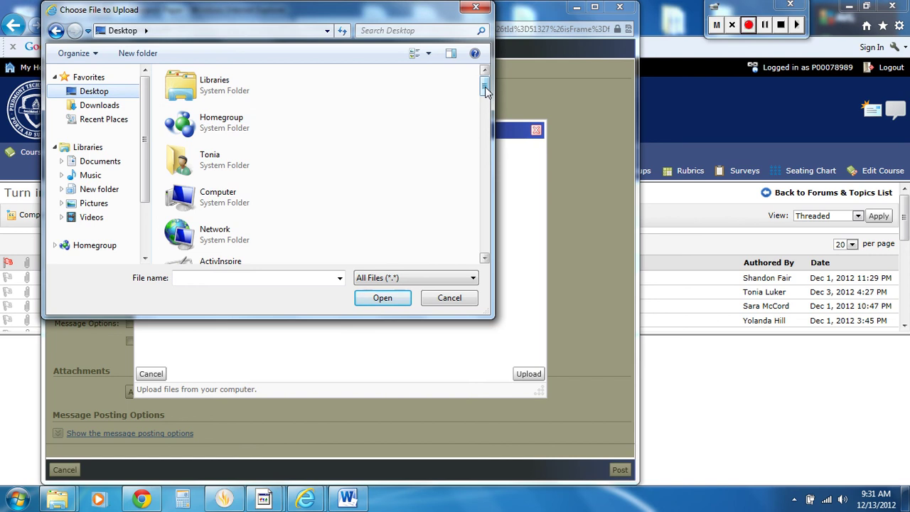
drag(485, 90, 485, 109)
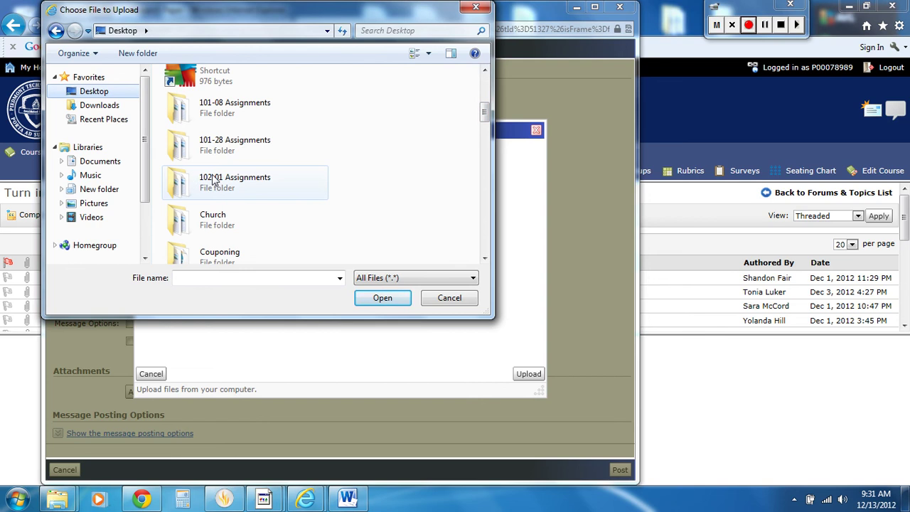
double_click(217, 107)
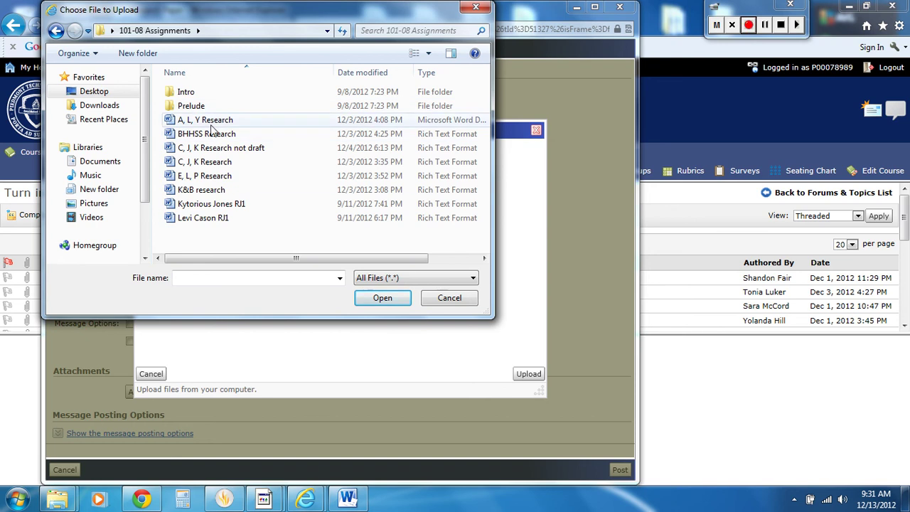
click(211, 218)
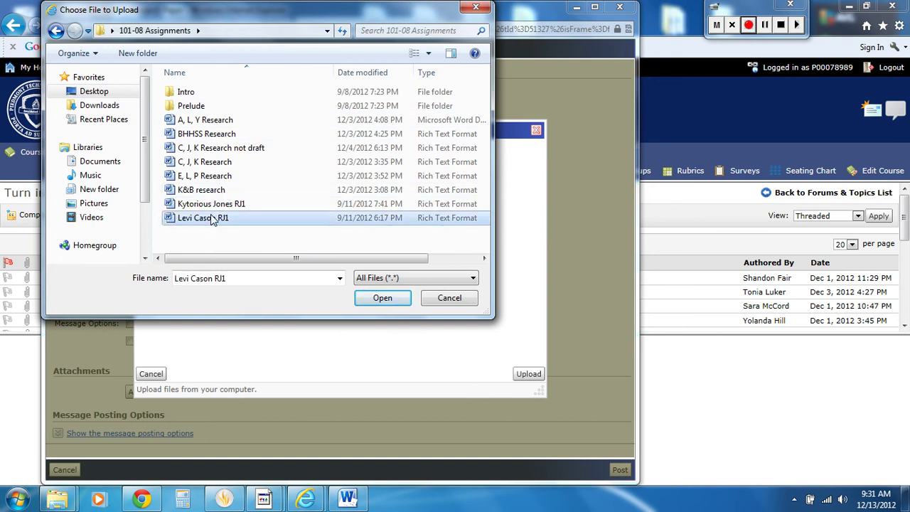
double_click(211, 218)
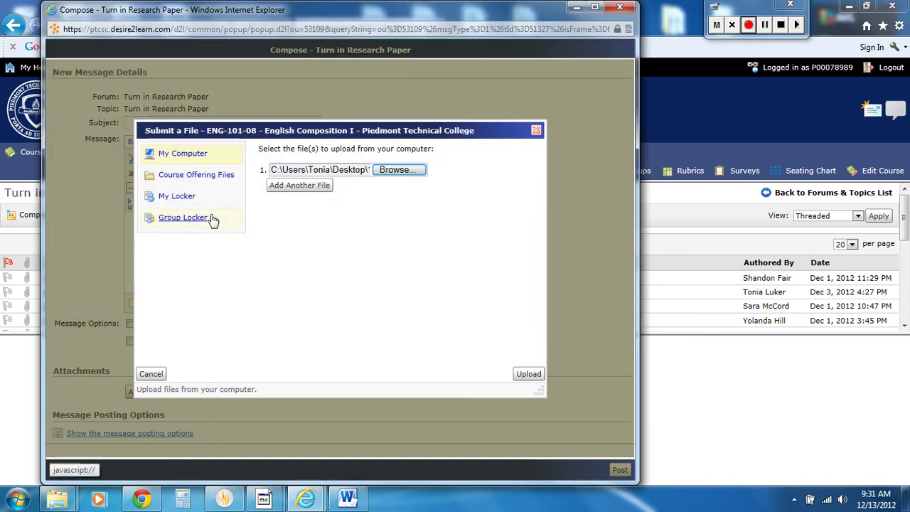
click(527, 377)
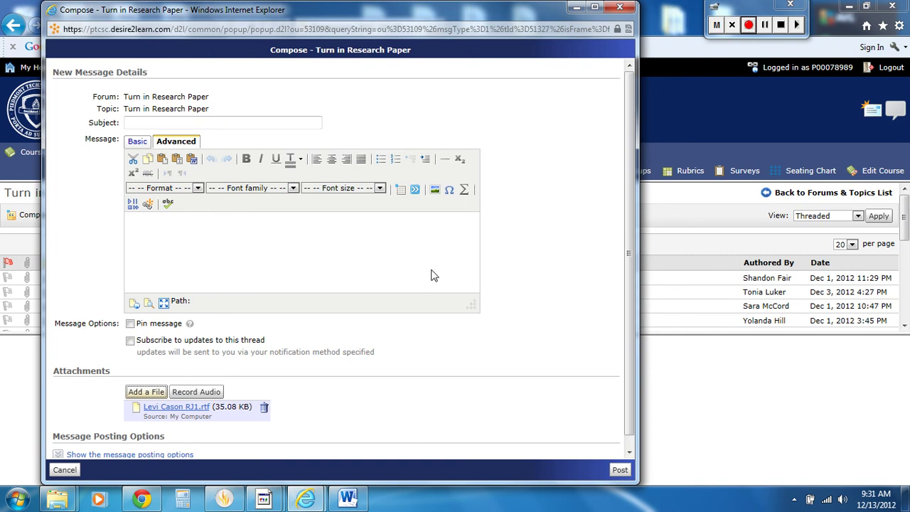
Step: Enter "ljkh" as the message subject and post the message to the Turn in Research Paper topic
click(192, 121)
text(ljkh)
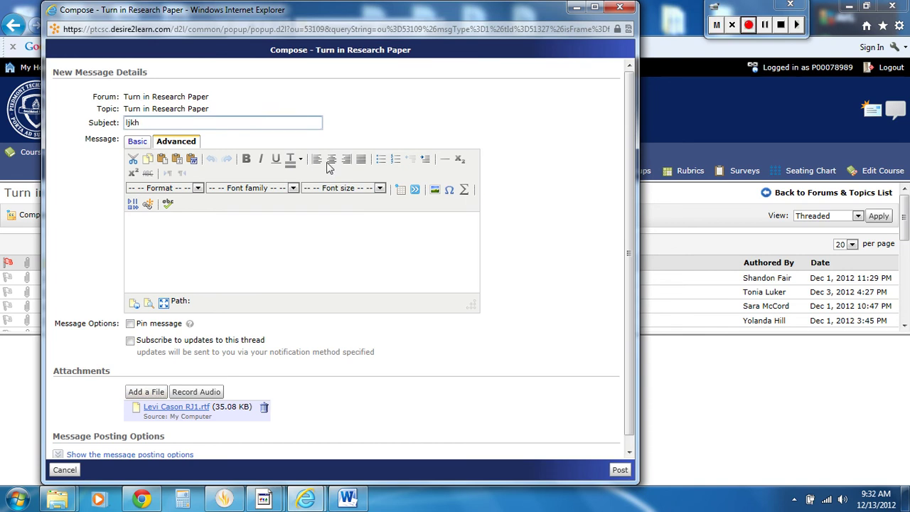
click(616, 471)
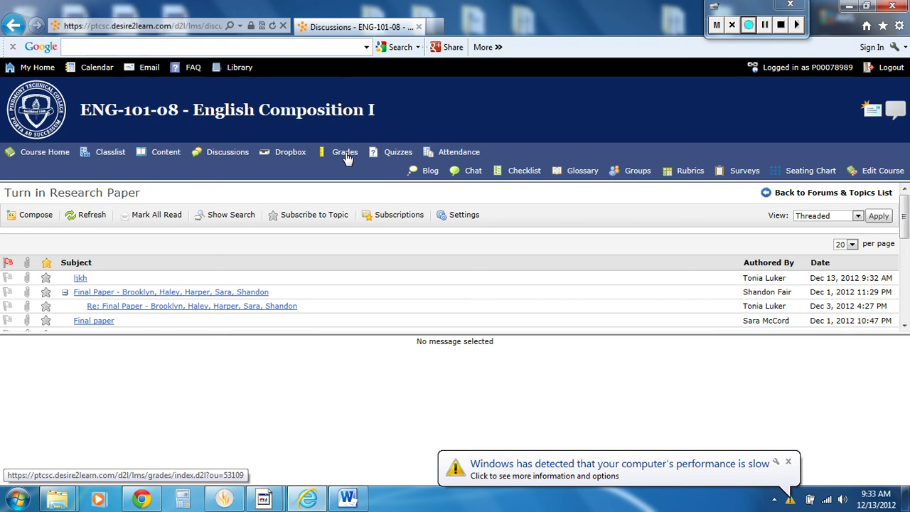
Step: Return to the course home page and go back to the Piedmont Technical College home page
click(44, 154)
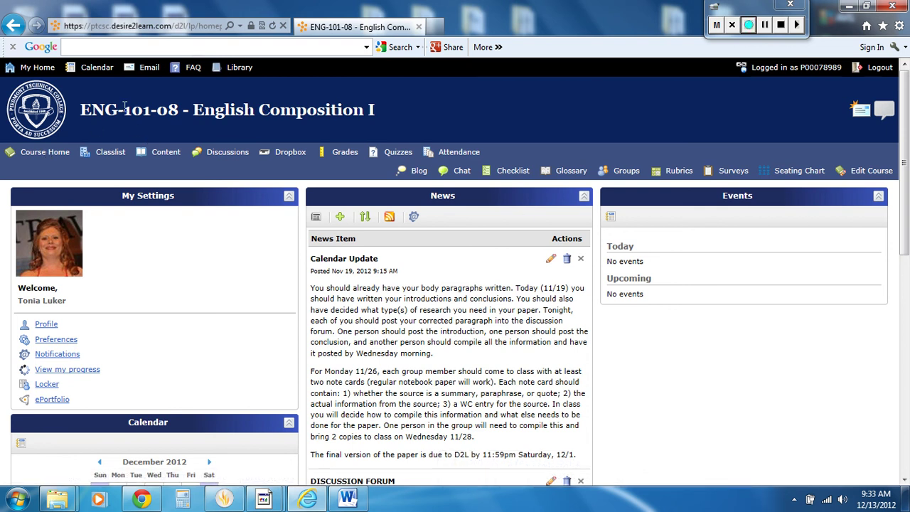
click(44, 71)
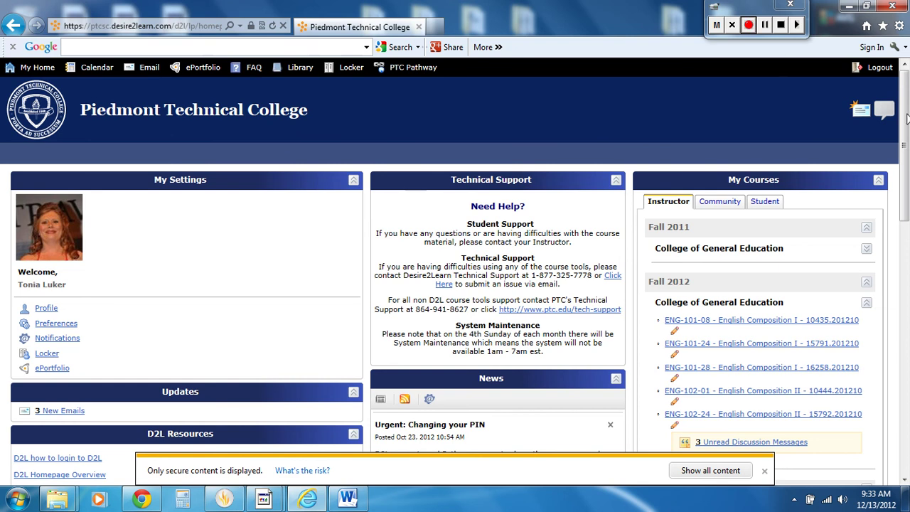
mouse_move(907, 117)
mouse_down()
mouse_move(907, 352)
mouse_move(906, 112)
mouse_up()
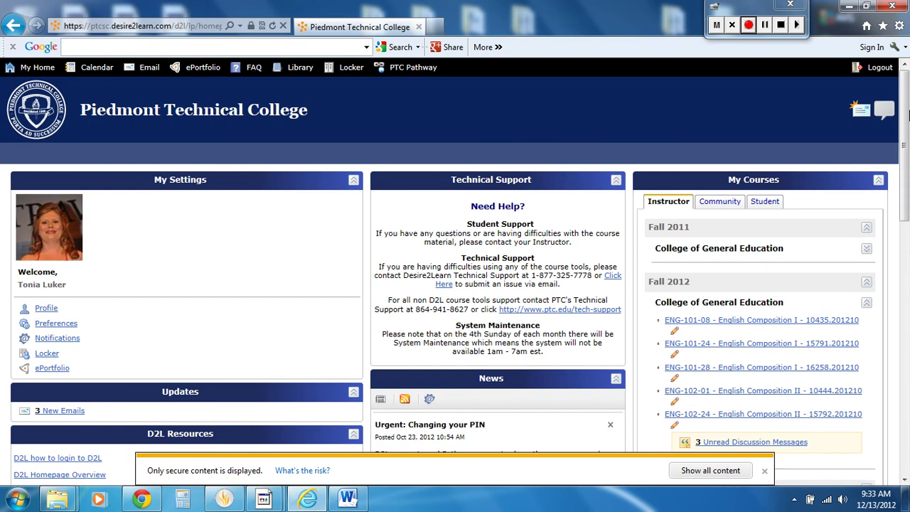